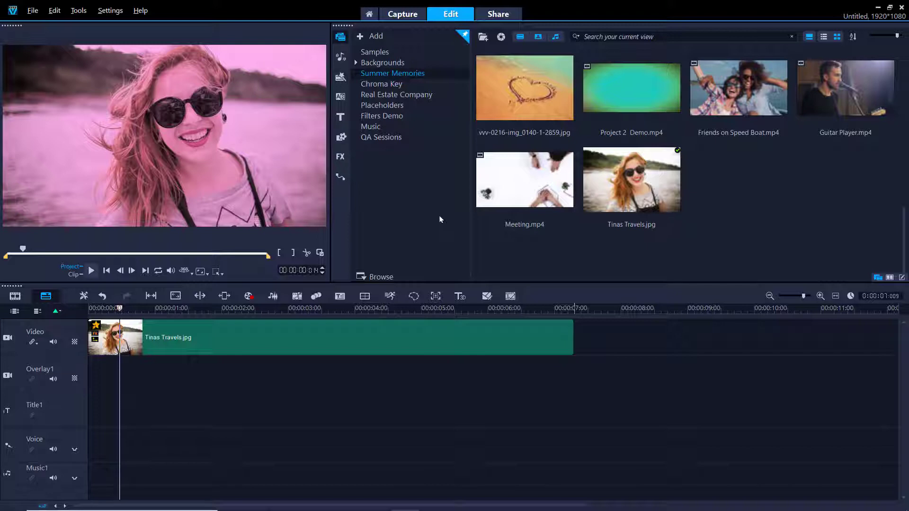
Add a 'Tina's Travels' title over the photo, split onto two centred lines.
{"action": "left_click", "coordinate": [340, 117]}
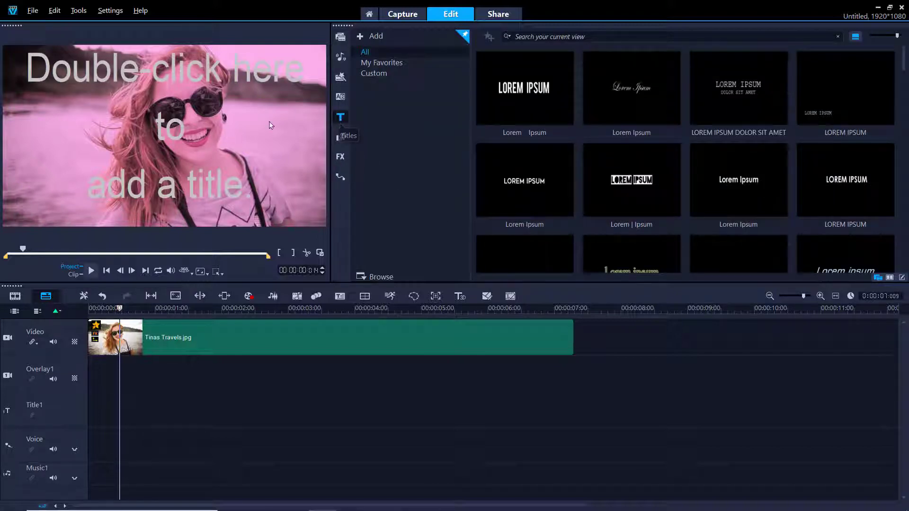
{"action": "double_click", "coordinate": [161, 140]}
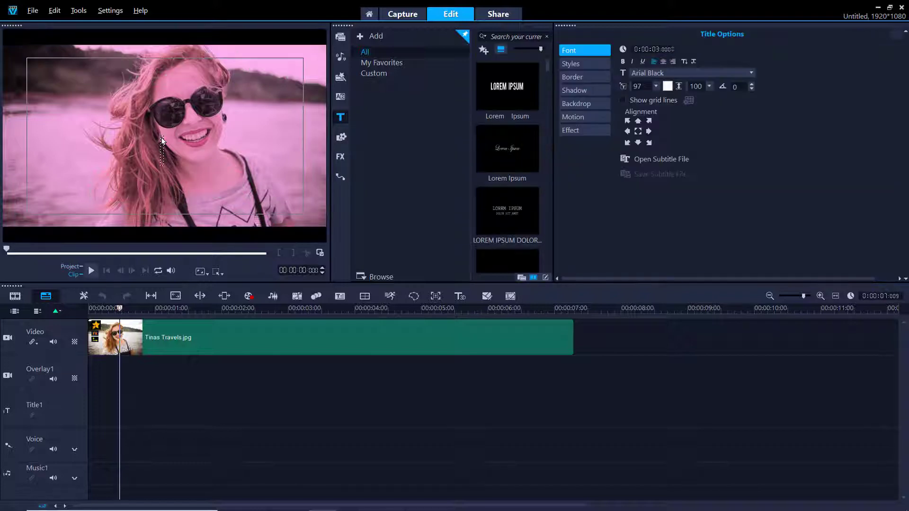
{"action": "type", "text": "Tin"}
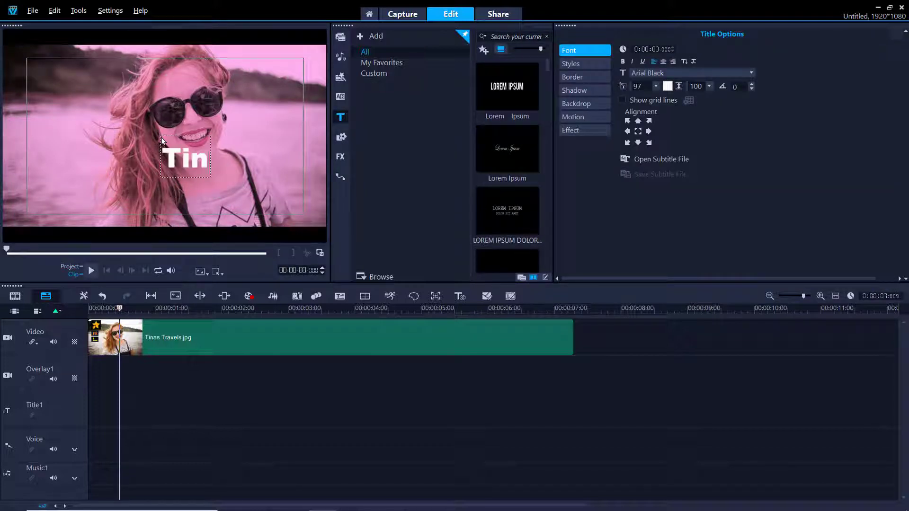
{"action": "type", "text": "a's Trav"}
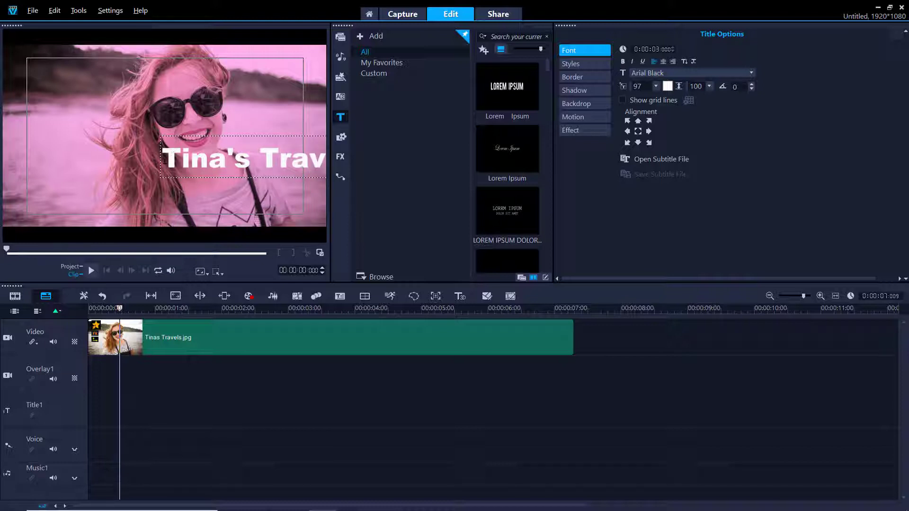
{"action": "type", "text": "els"}
{"action": "left_click_drag", "start_coordinate": [258, 159], "coordinate": [138, 133]}
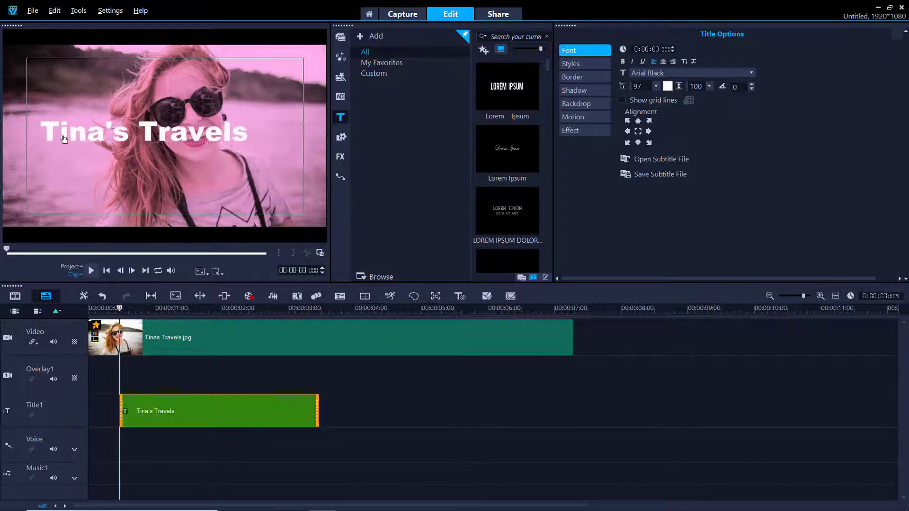
{"action": "left_click", "coordinate": [138, 133]}
{"action": "key", "text": "Return"}
{"action": "key", "text": "ctrl+a"}
{"action": "key", "text": "ctrl+e"}
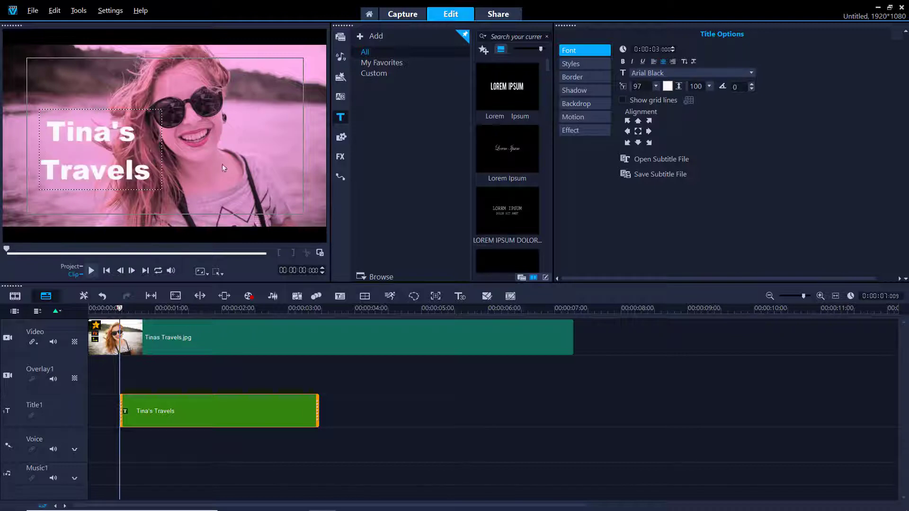
Set the title font to Brush Script MT at size 268.
{"action": "key", "text": "ctrl+a"}
{"action": "left_click", "coordinate": [751, 72]}
{"action": "left_click", "coordinate": [671, 127]}
{"action": "left_click", "coordinate": [115, 169]}
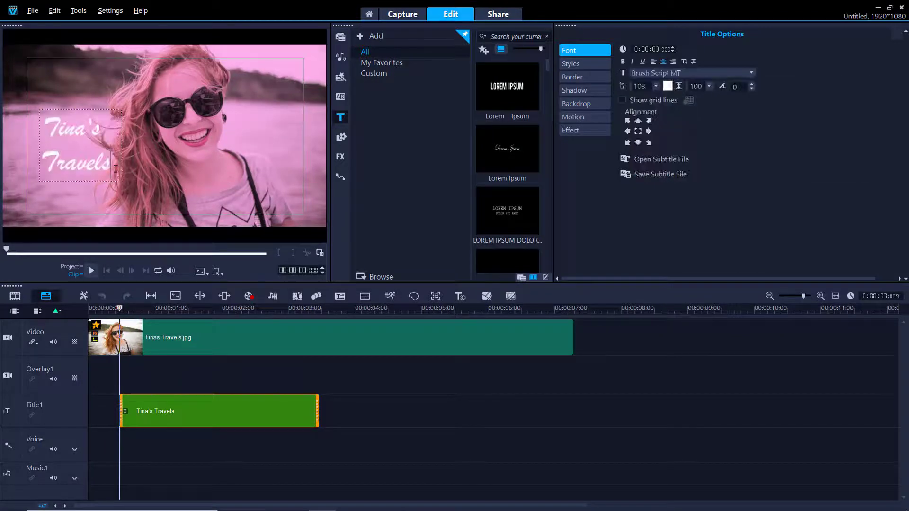
{"action": "key", "text": "ctrl+a"}
{"action": "left_click", "coordinate": [655, 86]}
{"action": "scroll", "coordinate": [641, 123], "scroll_direction": "down", "scroll_amount": 5}
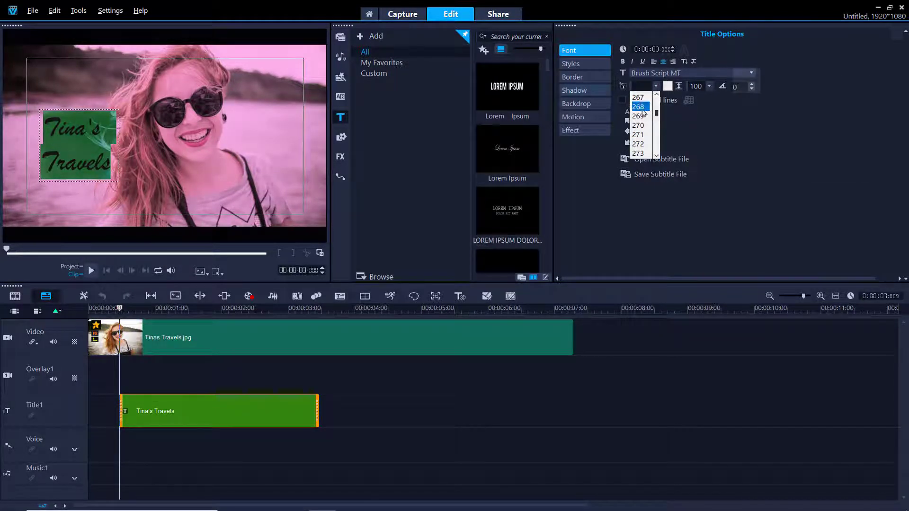
{"action": "left_click", "coordinate": [639, 106]}
{"action": "left_click", "coordinate": [573, 90]}
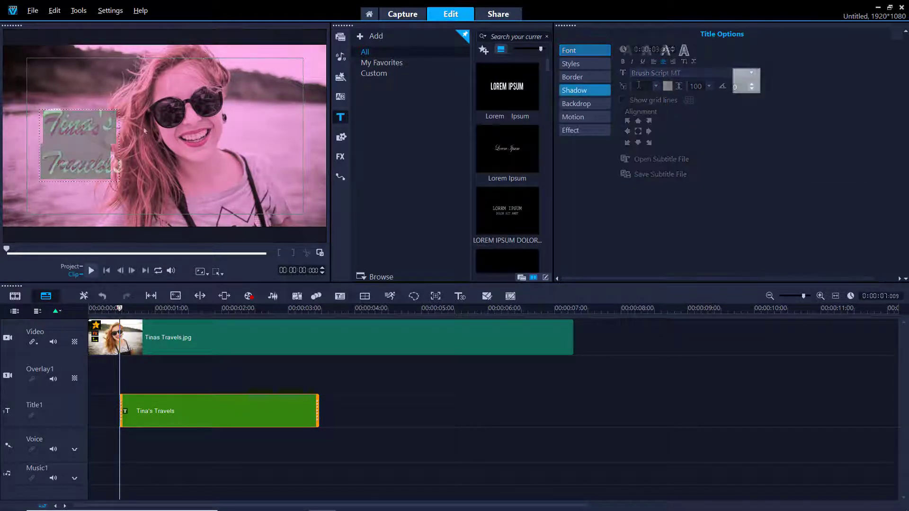
Merge the Travel Titles_1 motion graphic into the Title1 clip with the Tina's Travels text.
{"action": "left_click", "coordinate": [340, 137]}
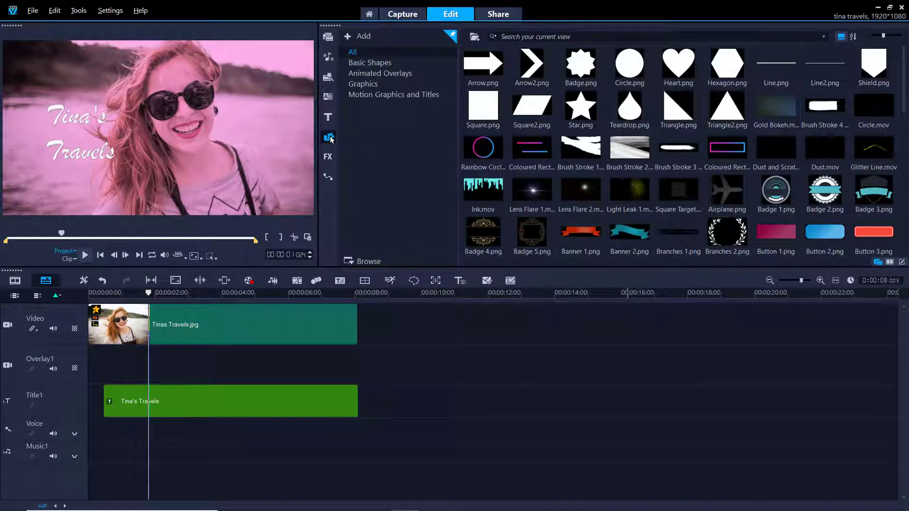
{"action": "left_click", "coordinate": [372, 97]}
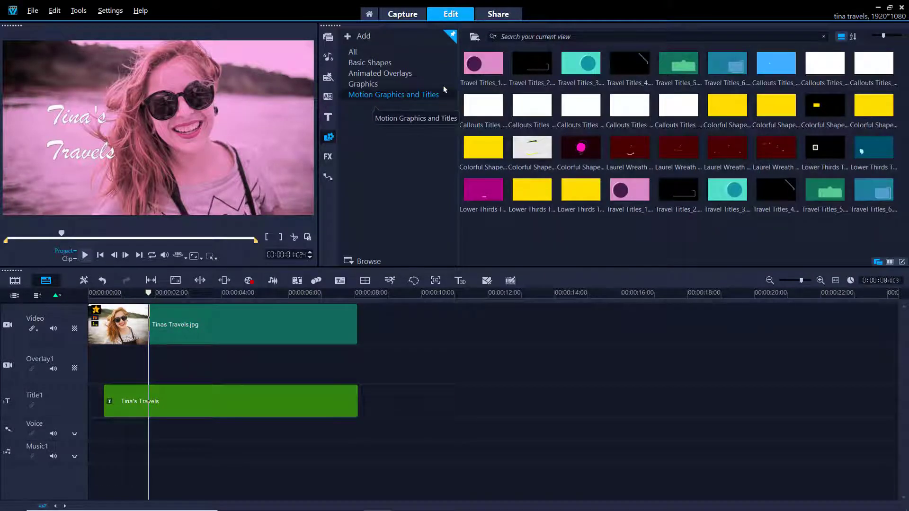
{"action": "left_click_drag", "start_coordinate": [481, 72], "coordinate": [149, 412]}
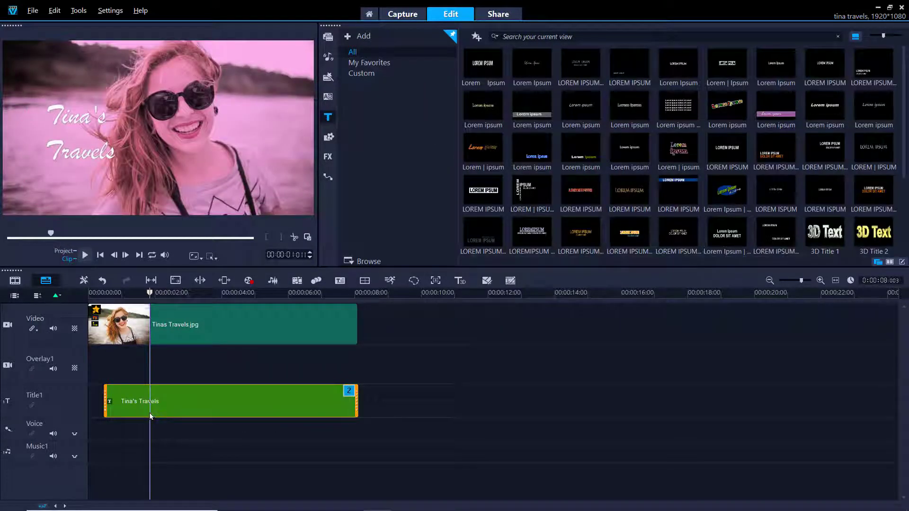
{"action": "left_click_drag", "start_coordinate": [151, 293], "coordinate": [197, 292]}
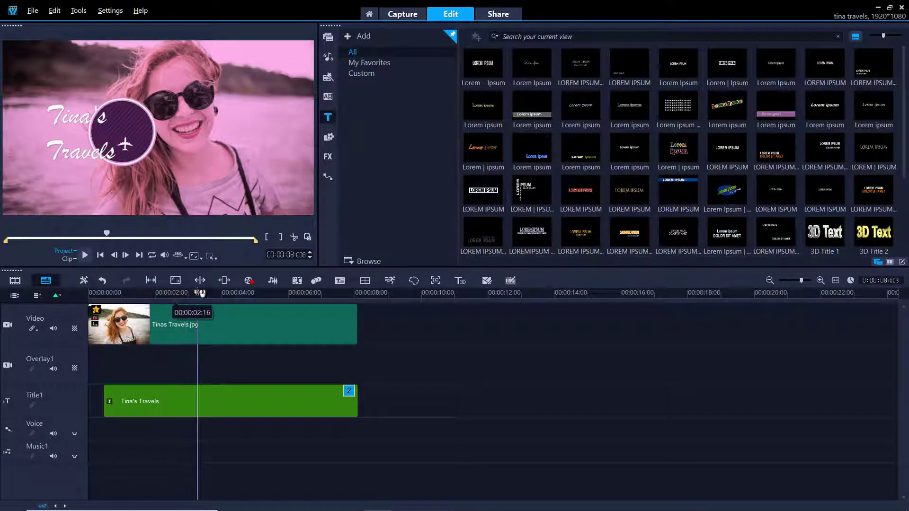
{"action": "left_click", "coordinate": [349, 392]}
{"action": "left_click", "coordinate": [349, 392]}
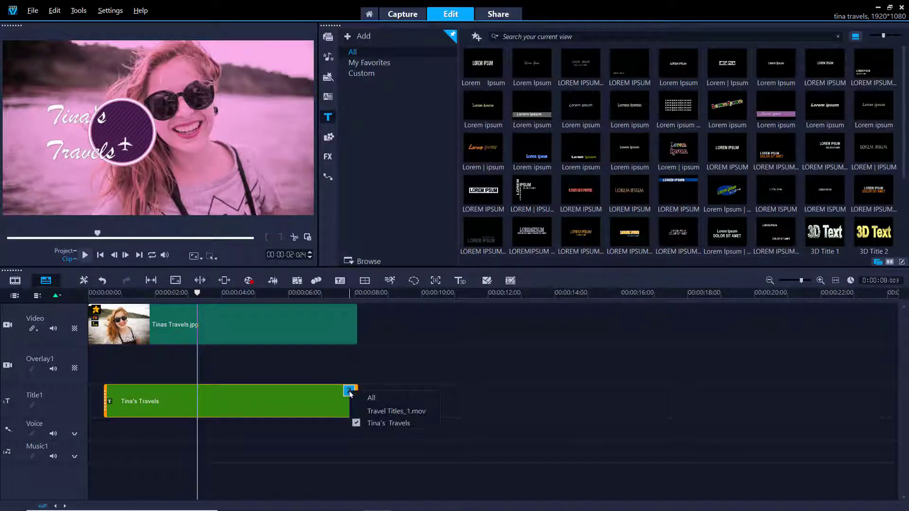
Move Travel Titles_1.mov's purple circle up-left and enlarge it around the two-line title.
{"action": "left_click", "coordinate": [365, 411]}
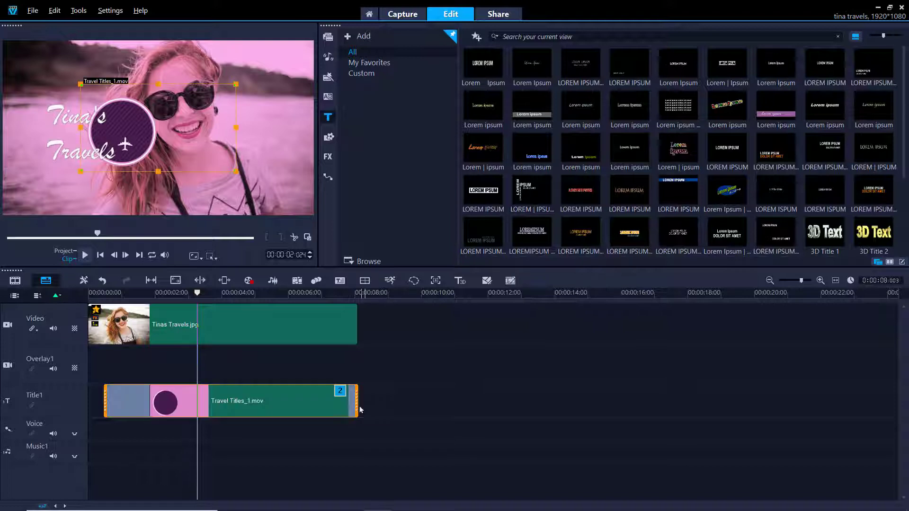
{"action": "left_click_drag", "start_coordinate": [153, 131], "coordinate": [104, 124]}
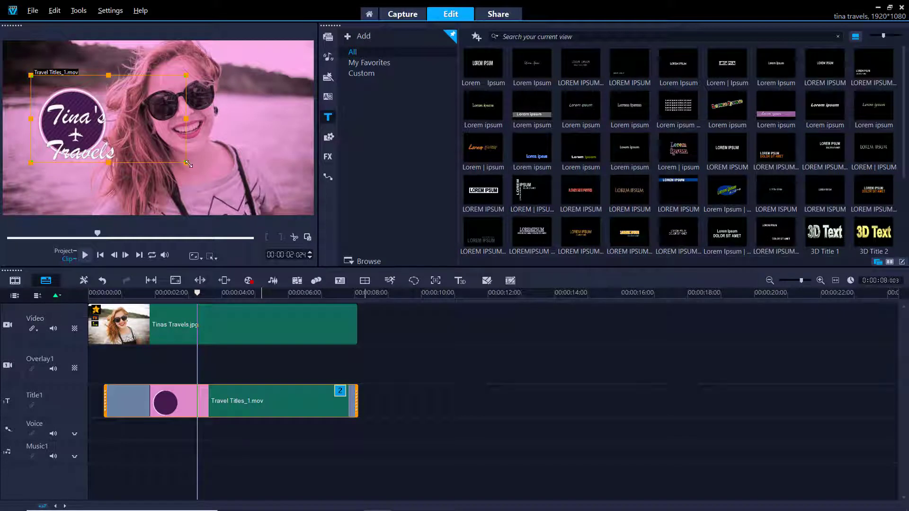
{"action": "left_click_drag", "start_coordinate": [187, 163], "coordinate": [206, 186]}
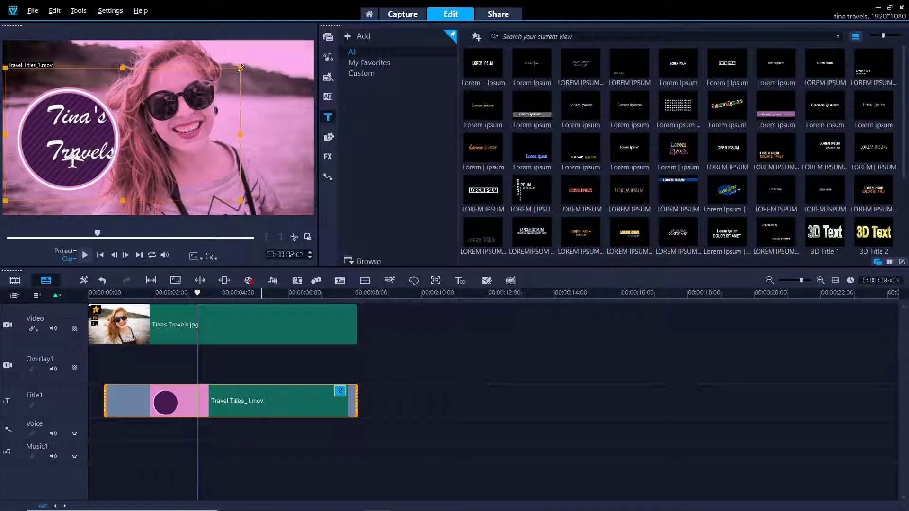
{"action": "left_click_drag", "start_coordinate": [240, 68], "coordinate": [273, 49]}
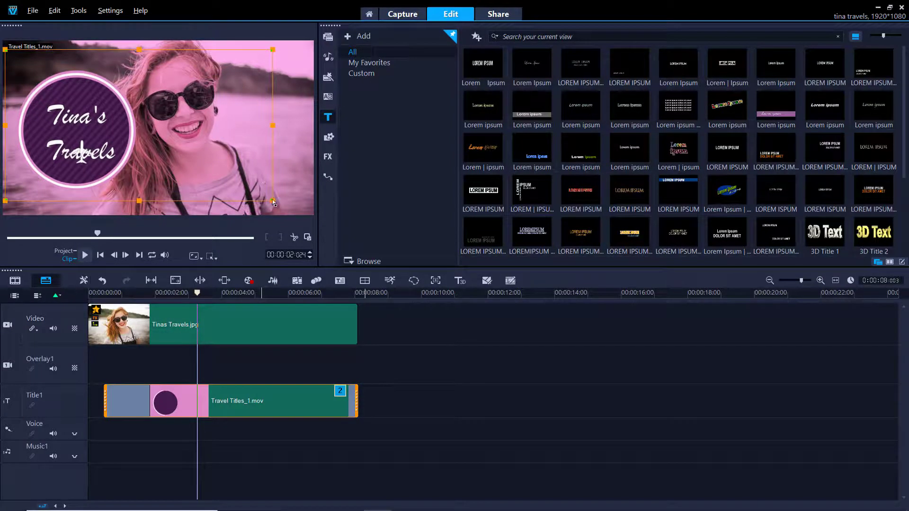
{"action": "left_click_drag", "start_coordinate": [274, 202], "coordinate": [230, 171]}
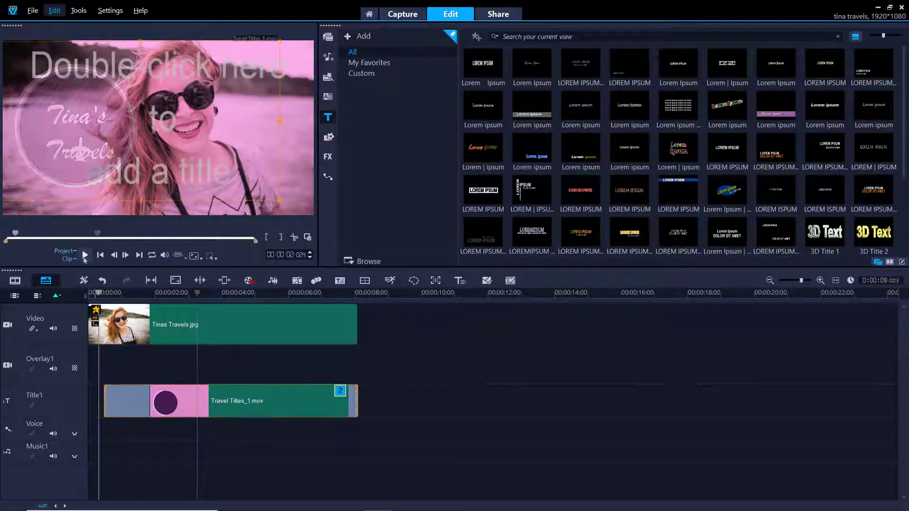
{"action": "left_click", "coordinate": [85, 255]}
{"action": "left_click", "coordinate": [84, 255]}
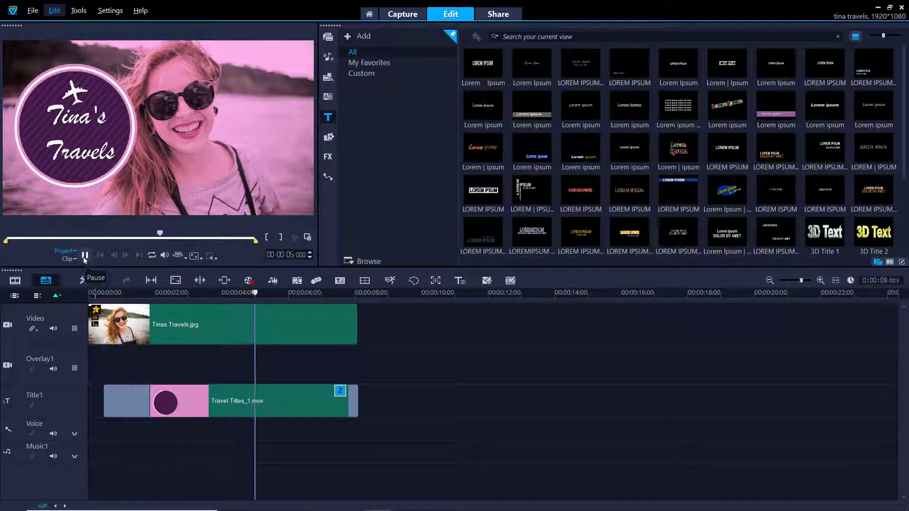
{"action": "left_click", "coordinate": [84, 255]}
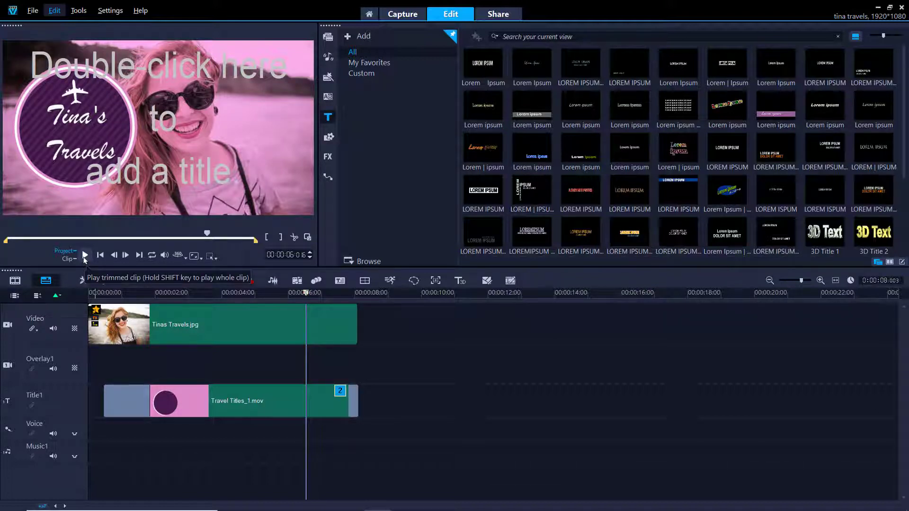
Shift the Travel Titles_1.mov graphic earlier to line up with the title clip's start.
{"action": "left_click", "coordinate": [303, 395]}
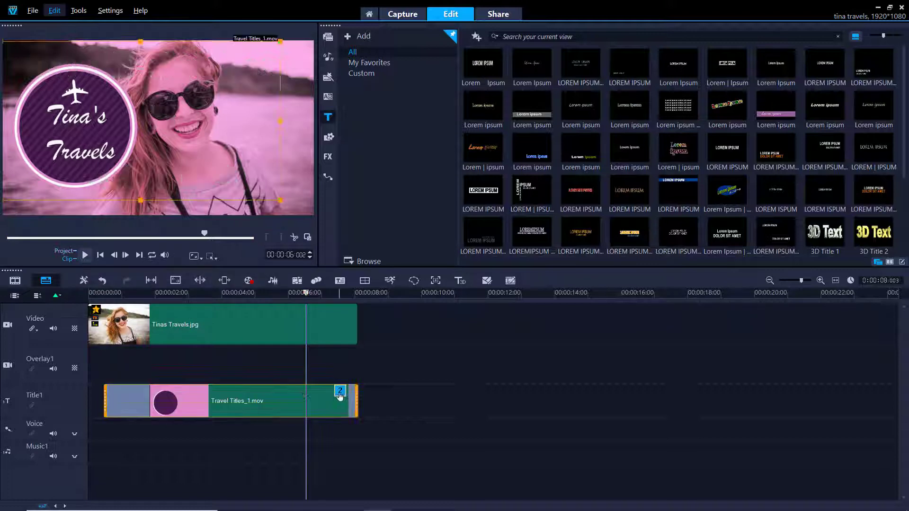
{"action": "left_click", "coordinate": [340, 395]}
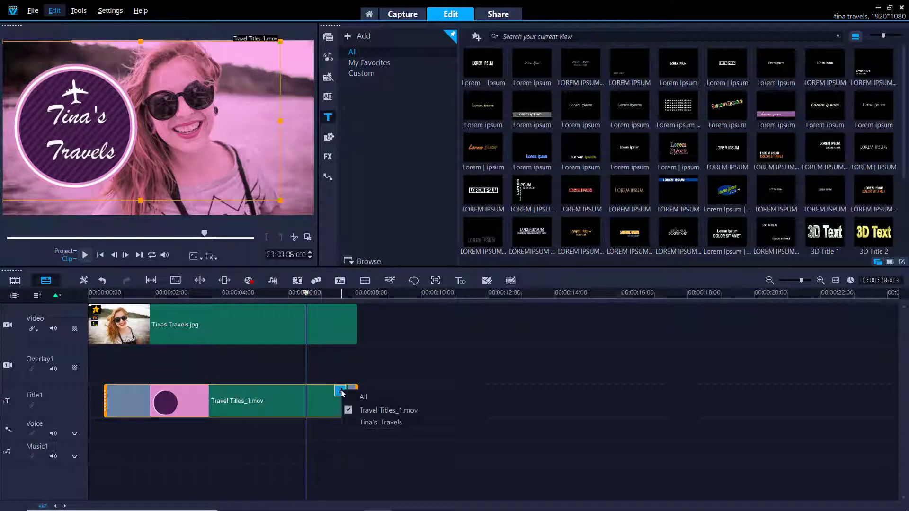
{"action": "left_click", "coordinate": [368, 410]}
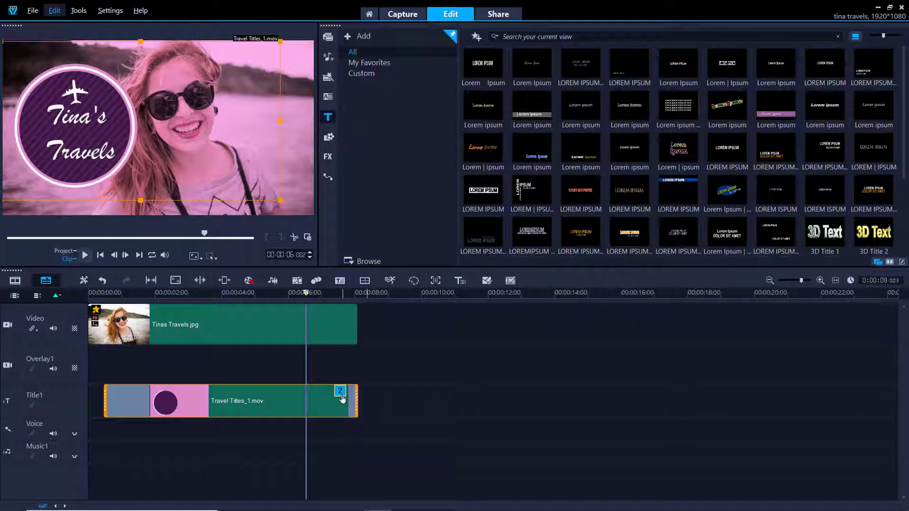
{"action": "left_click", "coordinate": [251, 405]}
{"action": "left_click_drag", "start_coordinate": [251, 406], "coordinate": [219, 406]}
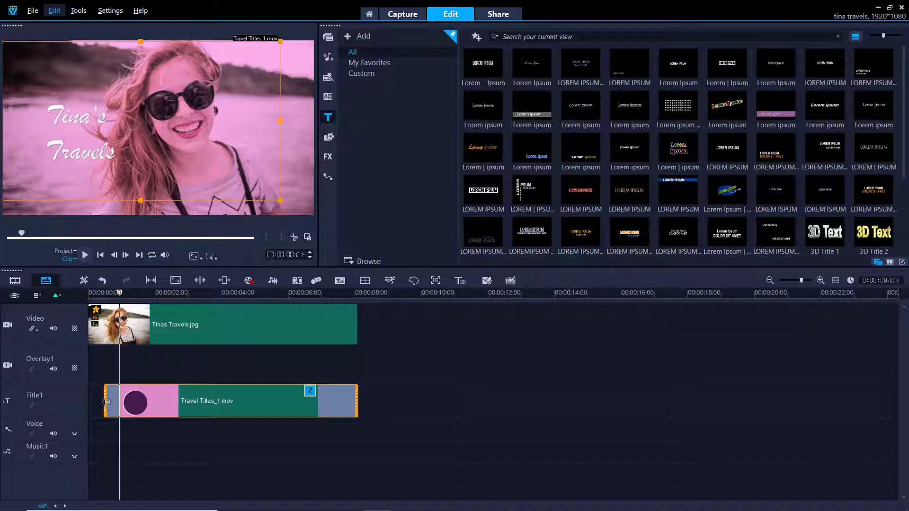
{"action": "left_click", "coordinate": [105, 401]}
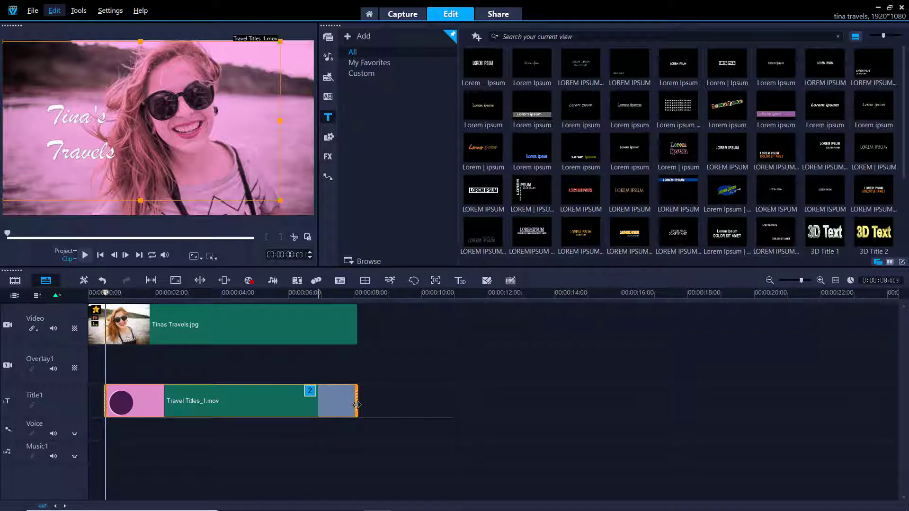
Extend the title clip to end with the Tinas Travels.jpg photo and preview it.
{"action": "left_click_drag", "start_coordinate": [355, 405], "coordinate": [356, 405]}
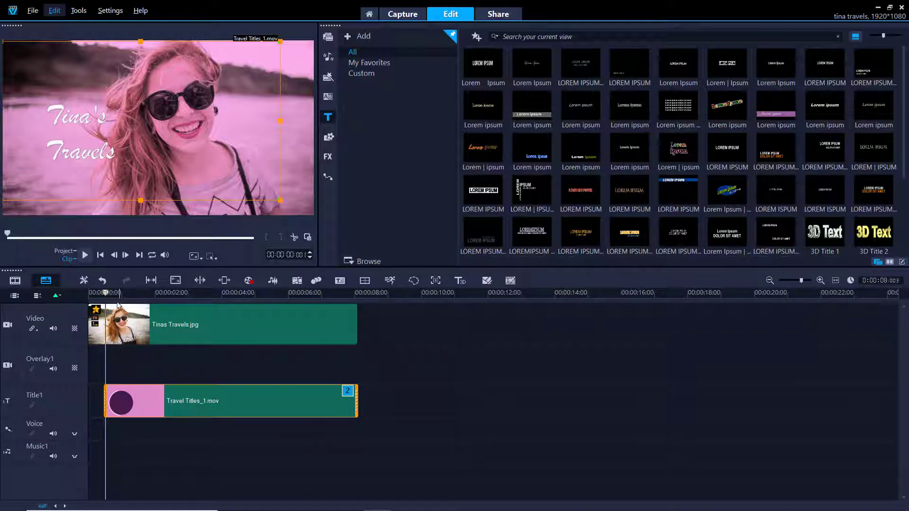
{"action": "left_click_drag", "start_coordinate": [105, 292], "coordinate": [80, 294]}
{"action": "left_click", "coordinate": [81, 255]}
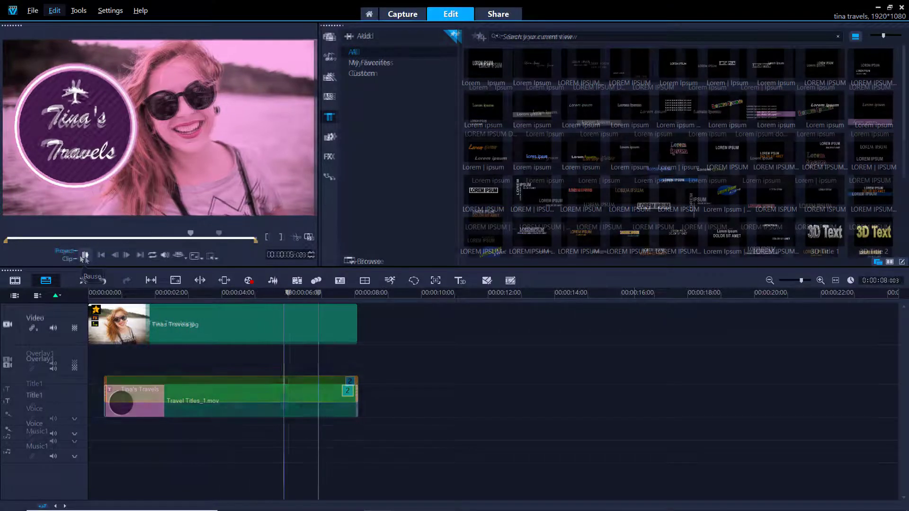
{"action": "left_click", "coordinate": [83, 256]}
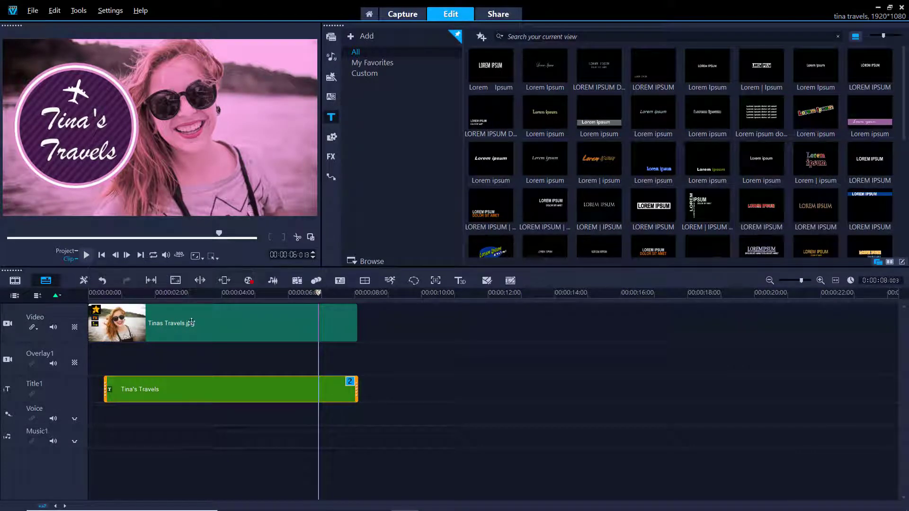
Merge the Tina's Travels title and save it as a Custom template.
{"action": "right_click", "coordinate": [235, 388]}
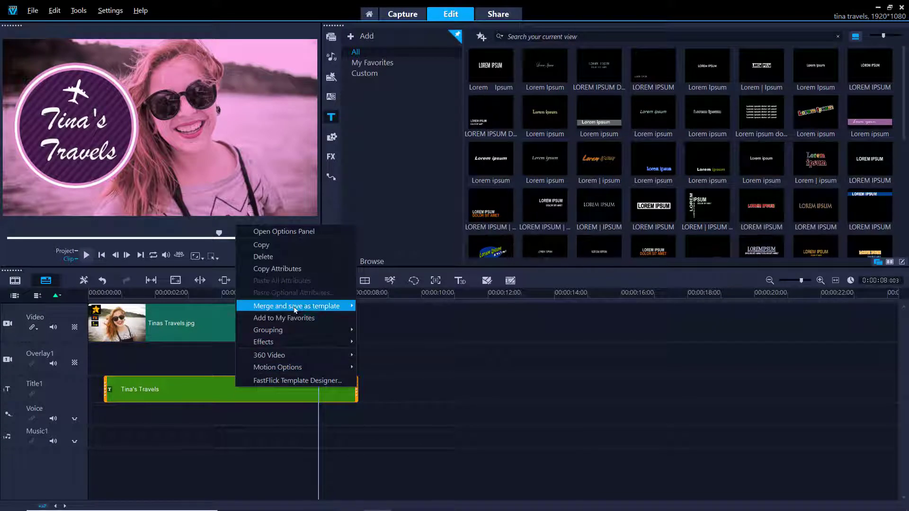
{"action": "mouse_move", "coordinate": [303, 307]}
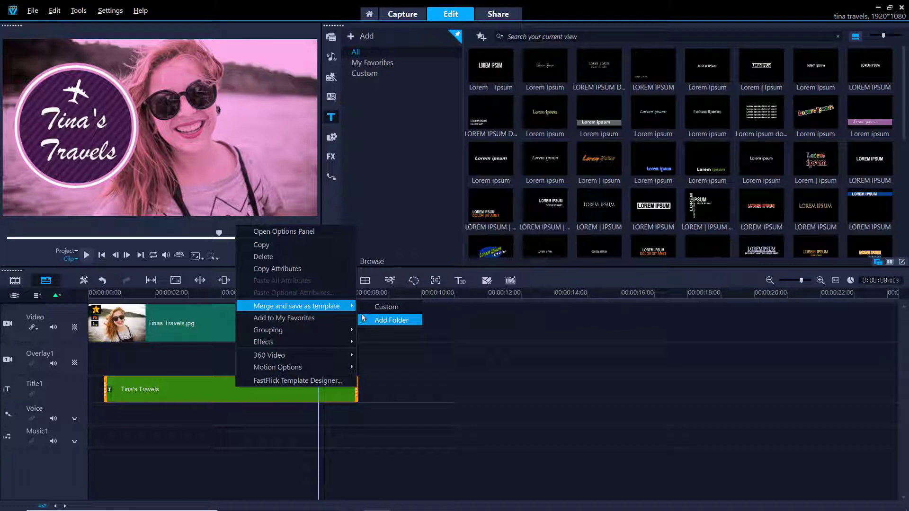
{"action": "left_click", "coordinate": [363, 308]}
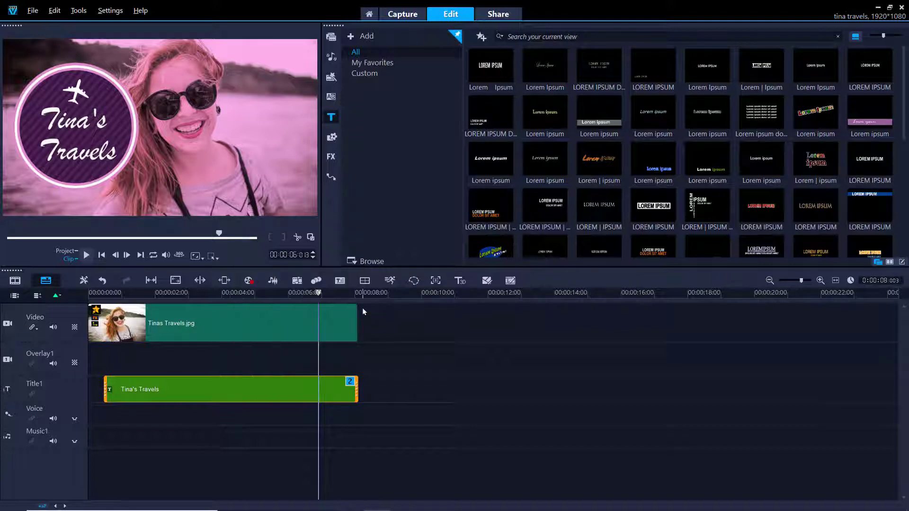
Place the saved Tina's Travels custom template on the title track near 12 s.
{"action": "left_click", "coordinate": [370, 73]}
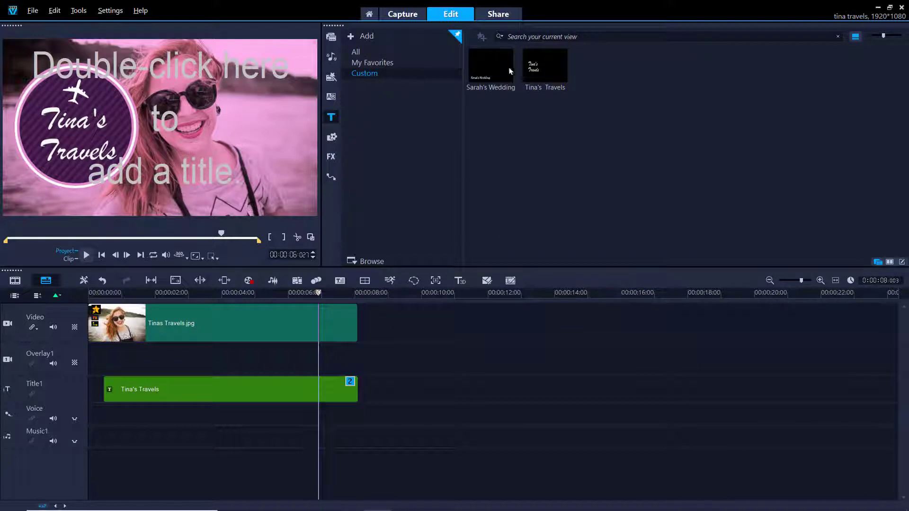
{"action": "left_click", "coordinate": [542, 71]}
{"action": "left_click_drag", "start_coordinate": [544, 81], "coordinate": [502, 401]}
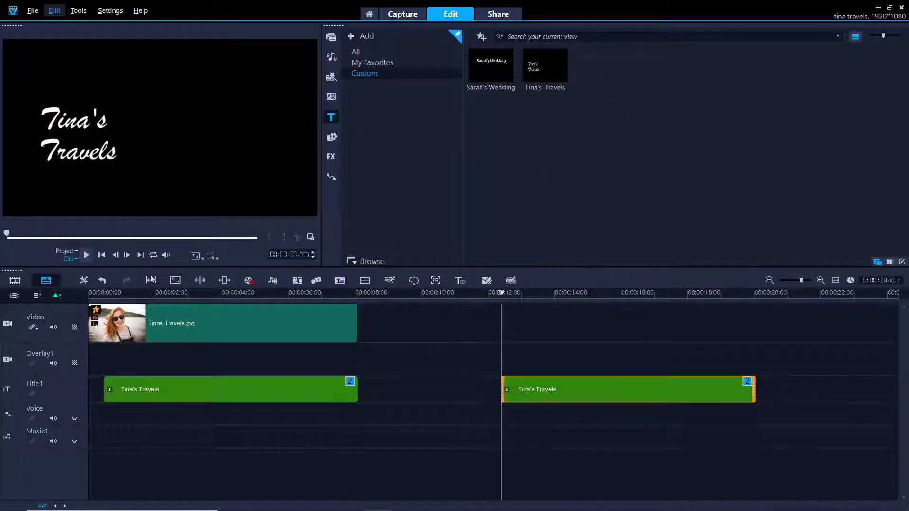
{"action": "left_click", "coordinate": [86, 255]}
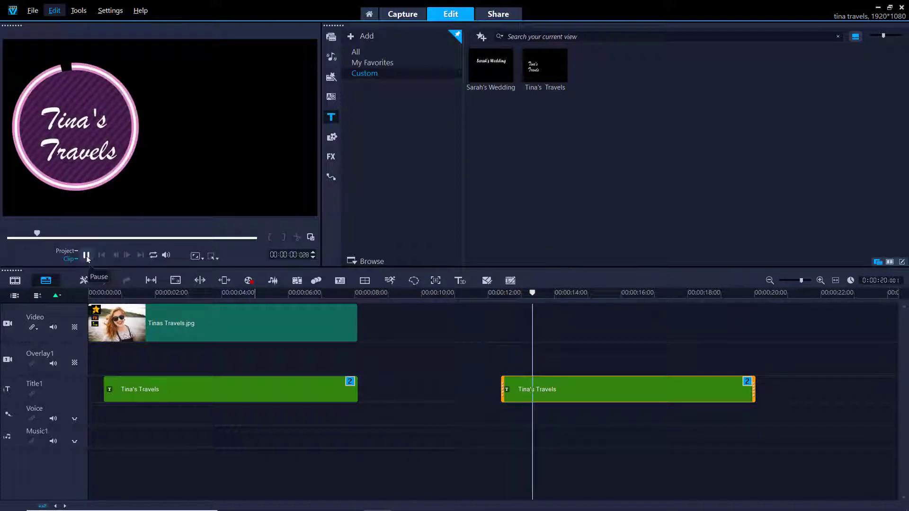
Change the copied title's name to read Cara's Travels.
{"action": "double_click", "coordinate": [615, 396]}
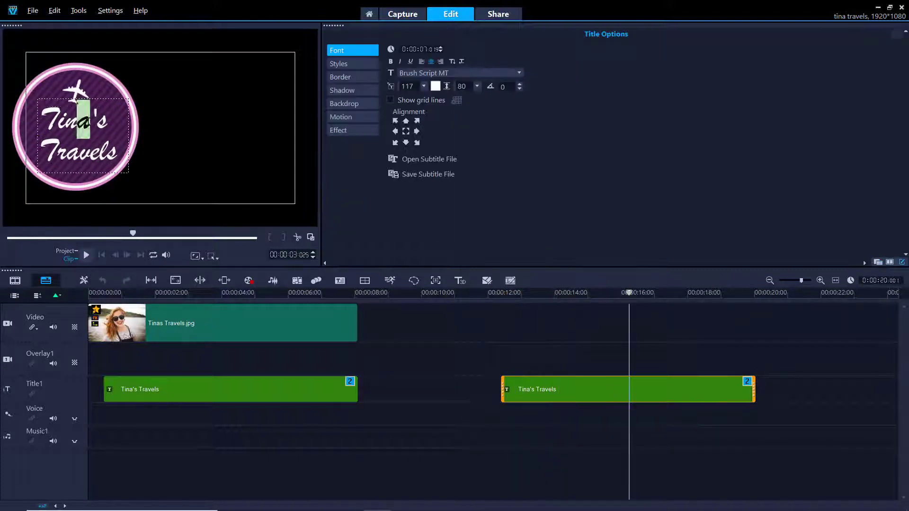
{"action": "left_click_drag", "start_coordinate": [75, 100], "coordinate": [40, 120]}
{"action": "type", "text": "Cara"}
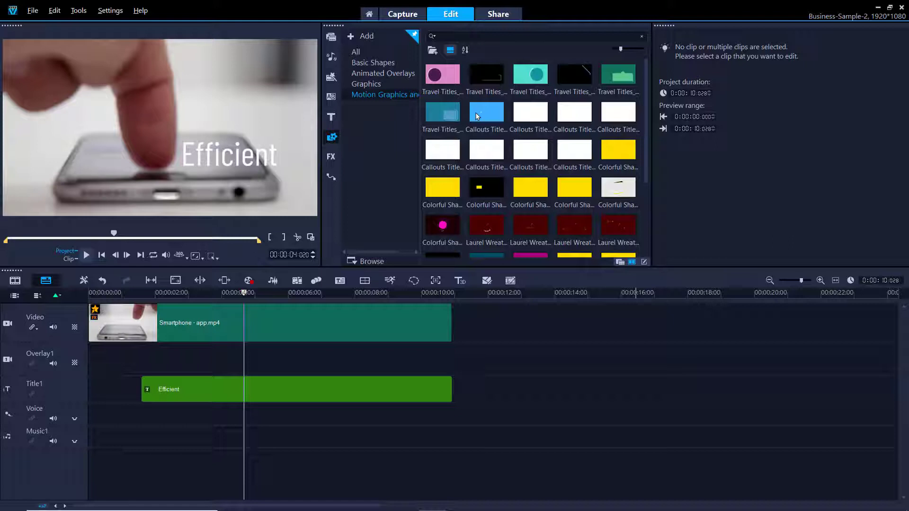
Add the blue Callouts Titles graphic to Overlay1, size it, and move Efficient onto its bar.
{"action": "left_click_drag", "start_coordinate": [482, 119], "coordinate": [108, 374]}
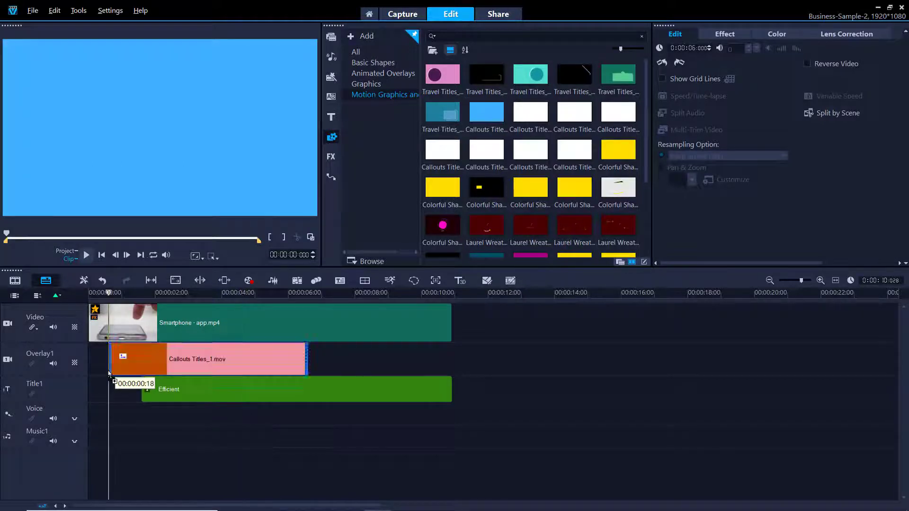
{"action": "left_click_drag", "start_coordinate": [111, 292], "coordinate": [211, 293]}
{"action": "left_click", "coordinate": [235, 93]}
{"action": "left_click_drag", "start_coordinate": [255, 75], "coordinate": [279, 103]}
{"action": "left_click", "coordinate": [189, 147]}
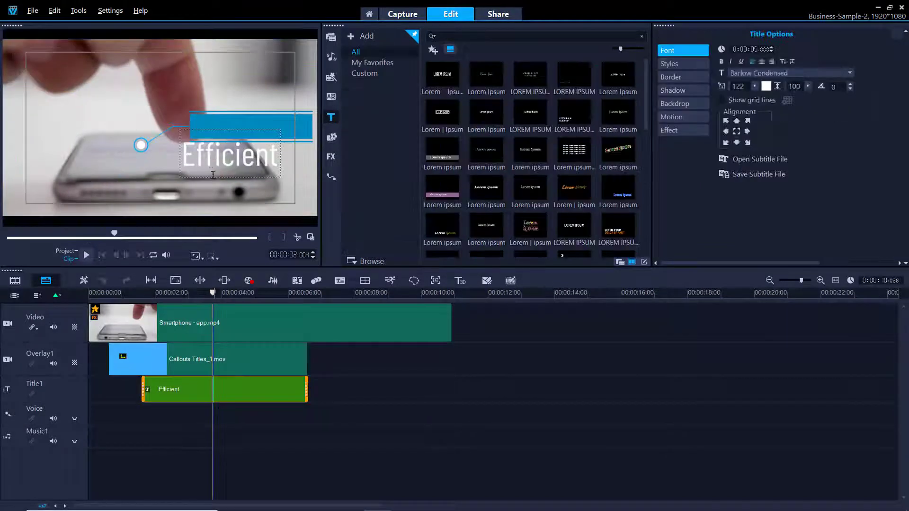
{"action": "left_click_drag", "start_coordinate": [181, 140], "coordinate": [235, 131]}
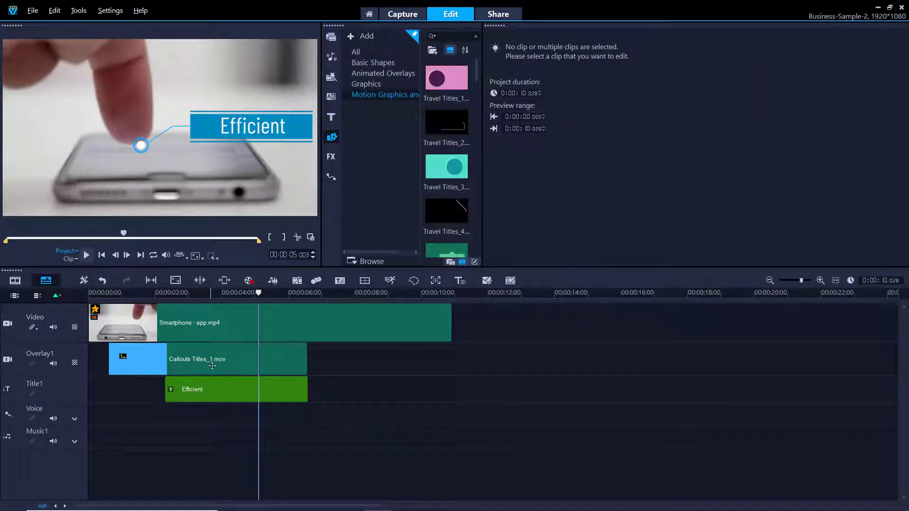
Adjust the callout overlay's transparency, then bring up its Color correction settings.
{"action": "left_click", "coordinate": [217, 361]}
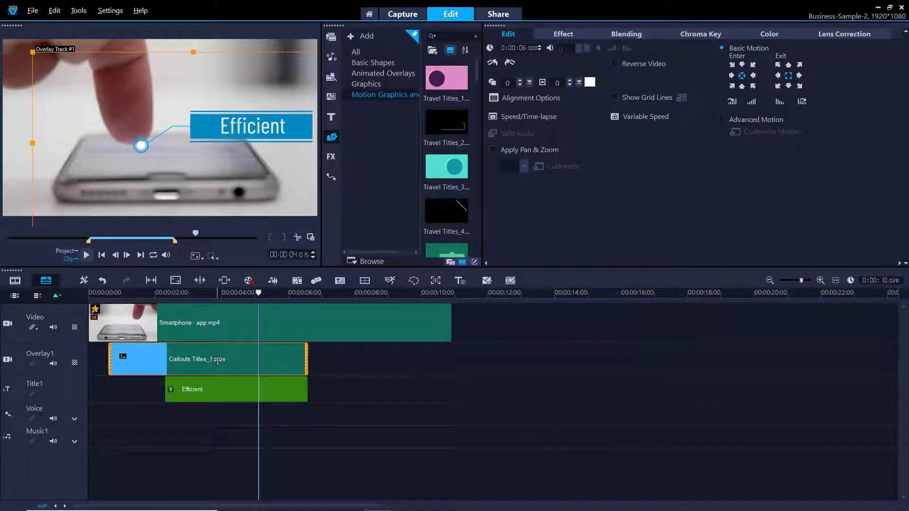
{"action": "left_click", "coordinate": [529, 83]}
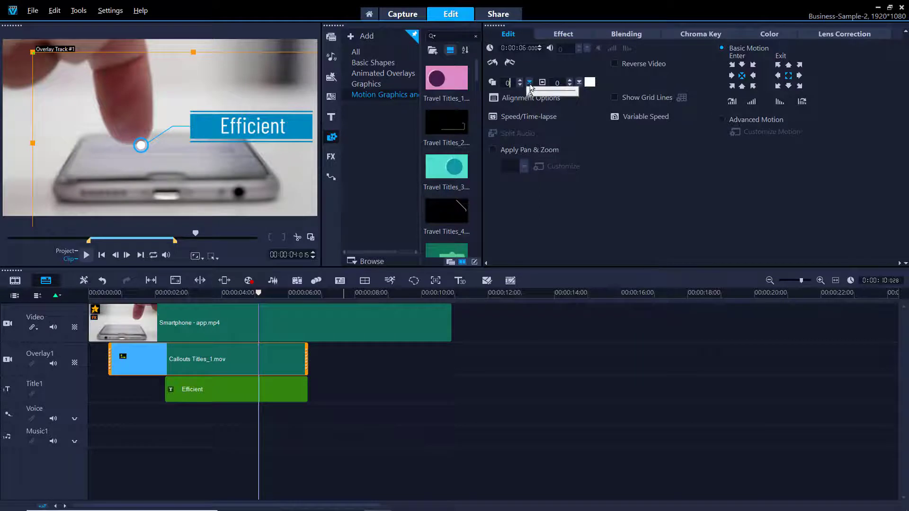
{"action": "mouse_move", "coordinate": [529, 91]}
{"action": "left_mouse_down"}
{"action": "mouse_move", "coordinate": [563, 96]}
{"action": "mouse_move", "coordinate": [514, 101]}
{"action": "left_mouse_up"}
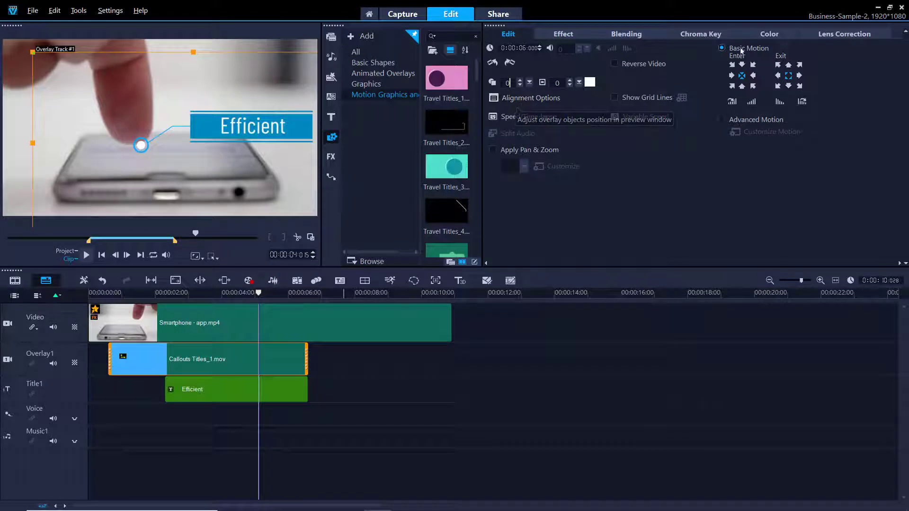
{"action": "left_click", "coordinate": [757, 35]}
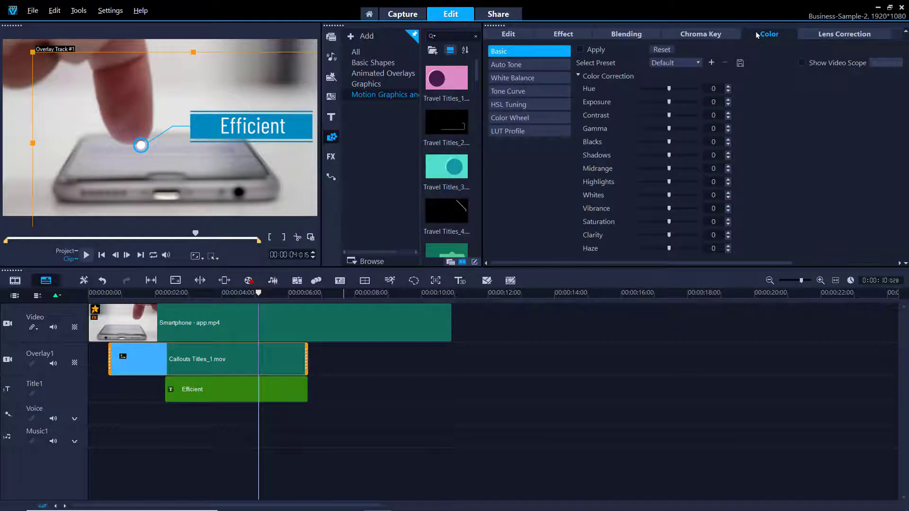
Turn the callout green using Color Wheel Color Shift, Highlights and Midtones adjustments.
{"action": "left_click", "coordinate": [564, 118]}
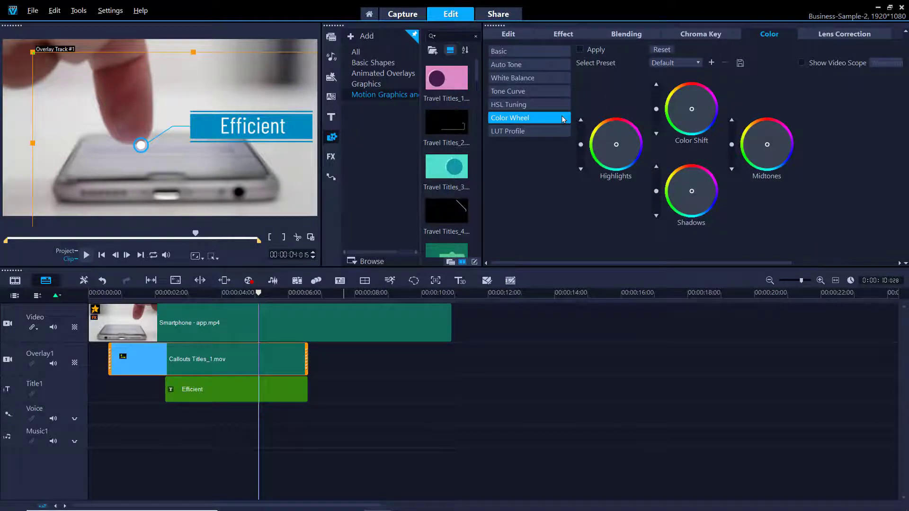
{"action": "left_click_drag", "start_coordinate": [704, 104], "coordinate": [682, 125]}
{"action": "mouse_move", "coordinate": [615, 145]}
{"action": "left_mouse_down"}
{"action": "mouse_move", "coordinate": [630, 137]}
{"action": "mouse_move", "coordinate": [608, 159]}
{"action": "mouse_move", "coordinate": [604, 150]}
{"action": "left_mouse_up"}
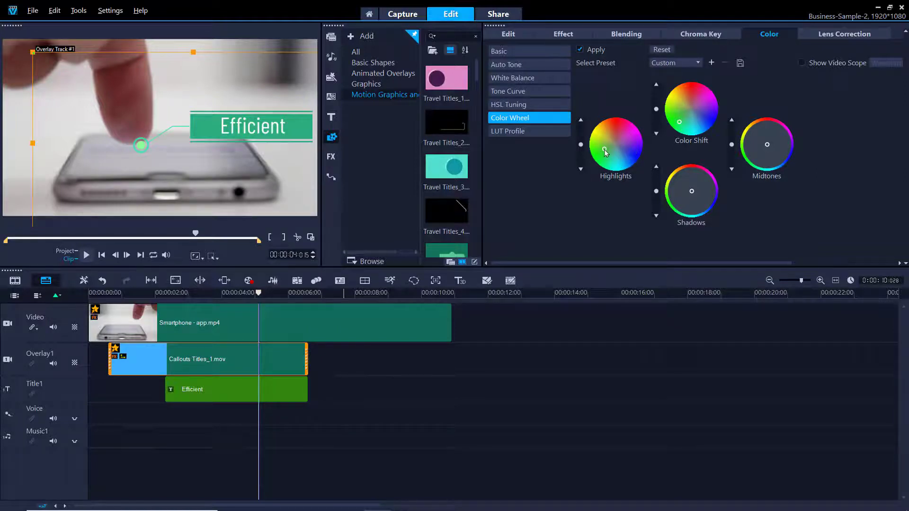
{"action": "left_click_drag", "start_coordinate": [758, 130], "coordinate": [762, 156]}
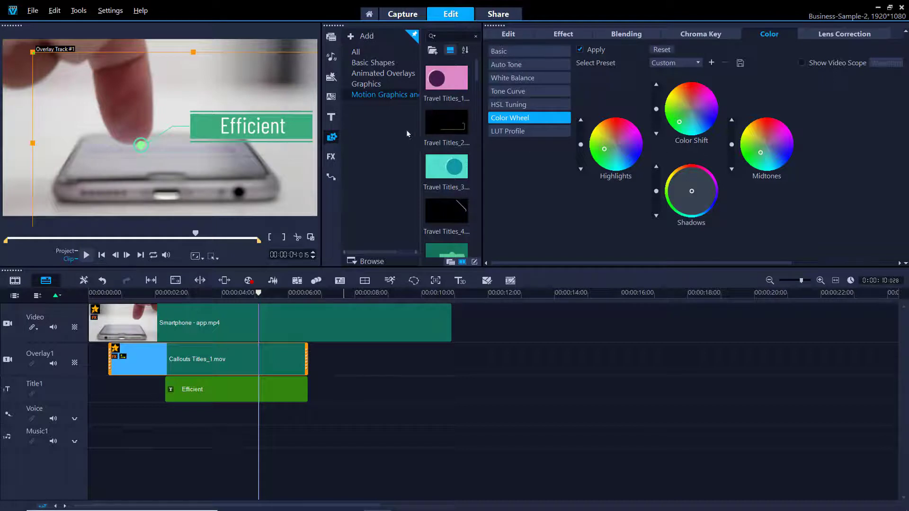
Add Crossfade transitions to the ends of the callout overlay and Efficient title, then play.
{"action": "left_click", "coordinate": [331, 97]}
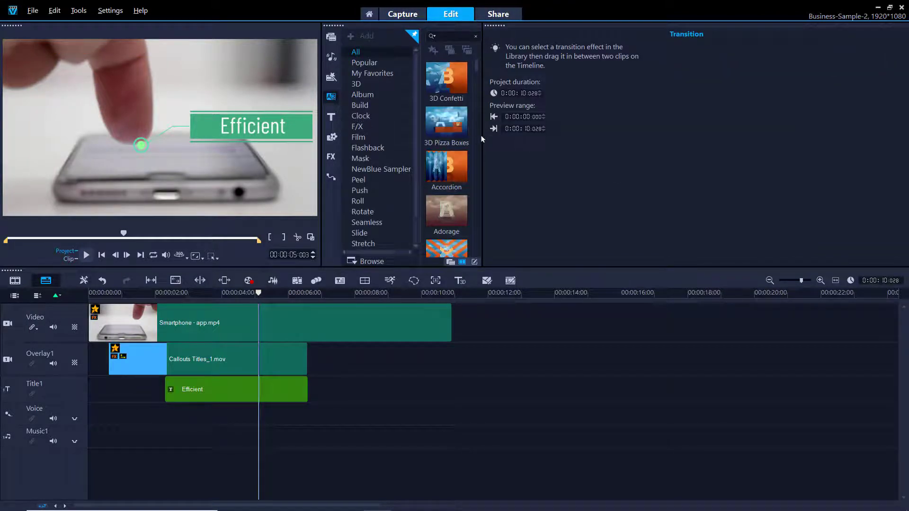
{"action": "left_click_drag", "start_coordinate": [627, 151], "coordinate": [630, 151]}
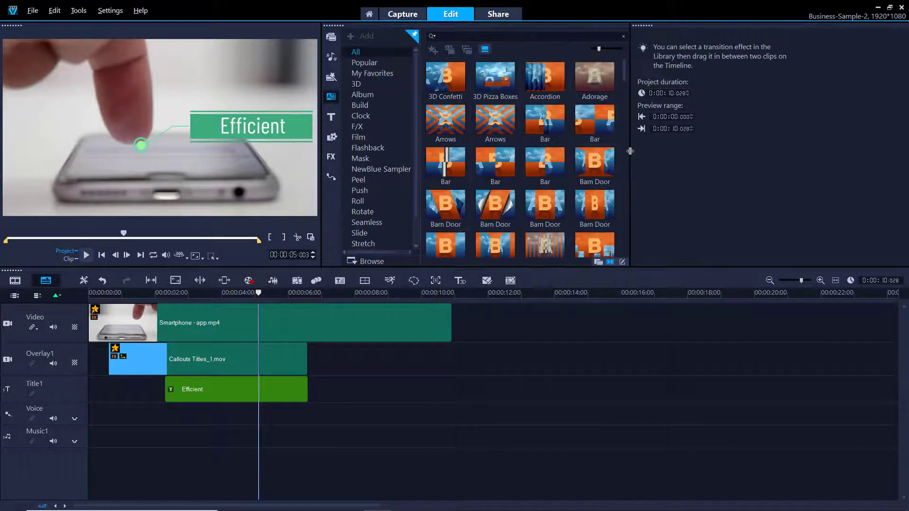
{"action": "scroll", "coordinate": [544, 151], "scroll_direction": "down", "scroll_amount": 5}
{"action": "mouse_move", "coordinate": [544, 121]}
{"action": "left_mouse_down"}
{"action": "mouse_move", "coordinate": [440, 327]}
{"action": "mouse_move", "coordinate": [303, 365]}
{"action": "mouse_move", "coordinate": [302, 402]}
{"action": "mouse_move", "coordinate": [298, 396]}
{"action": "left_mouse_up"}
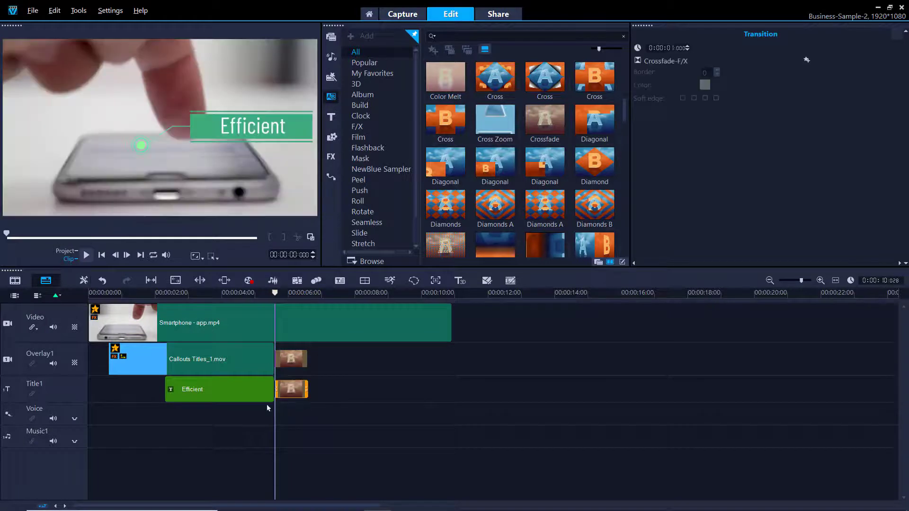
{"action": "left_click", "coordinate": [104, 292]}
{"action": "key", "text": "space"}
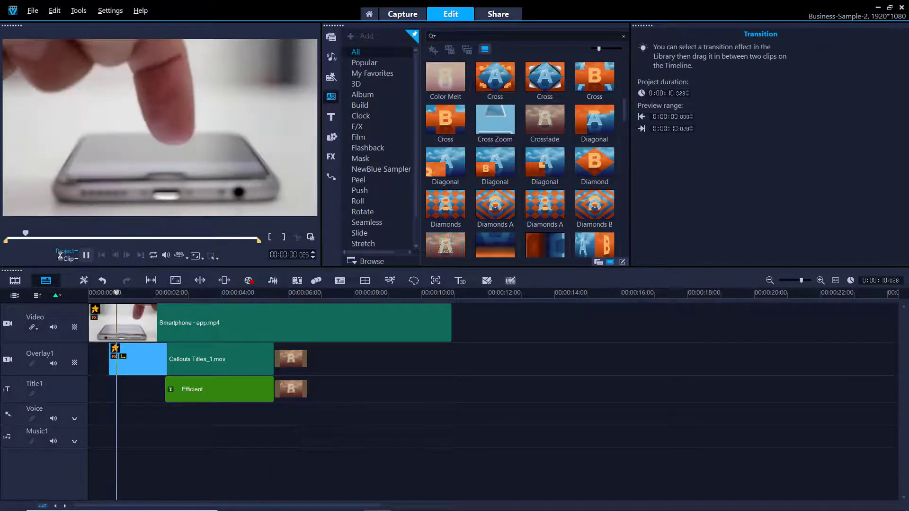